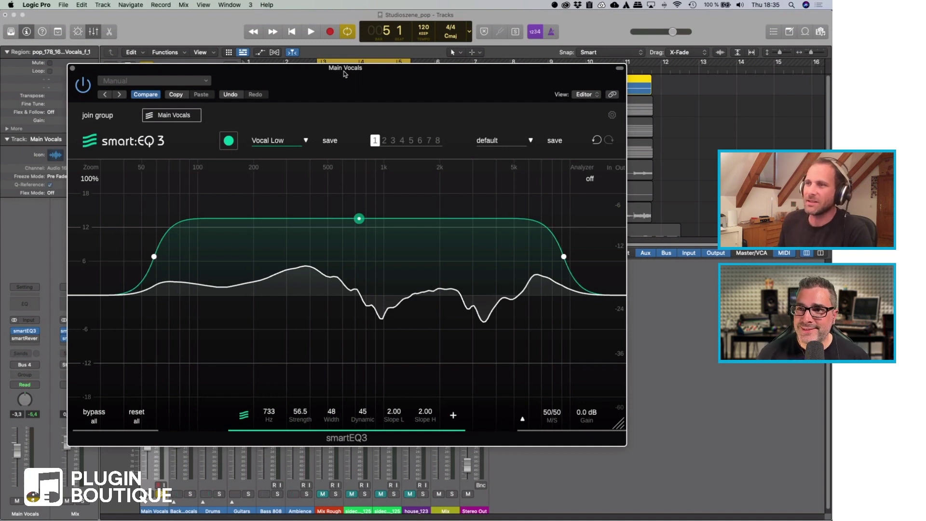
- Shift the Main Vocals smart:EQ 3 window down to the lower right, exposing Logic's tracks and mixer
drag(276, 86, 243, 80)
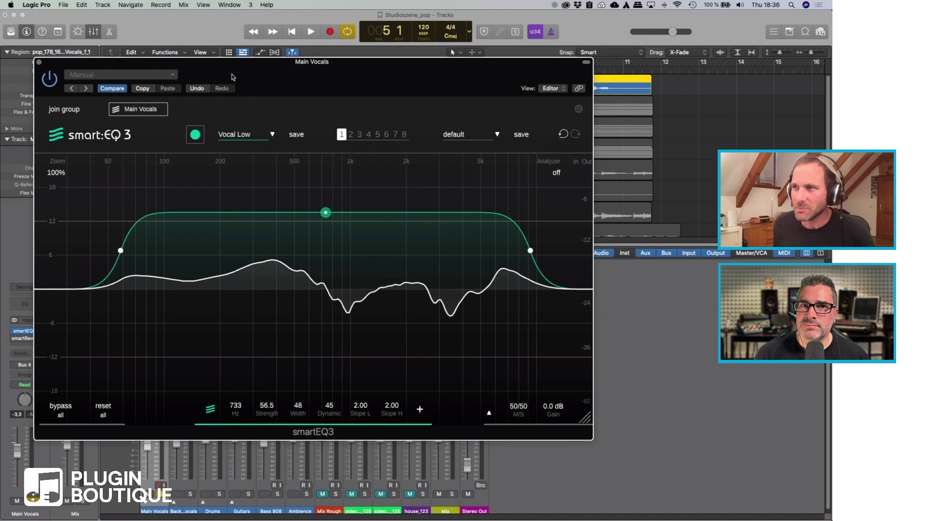
drag(257, 66, 242, 361)
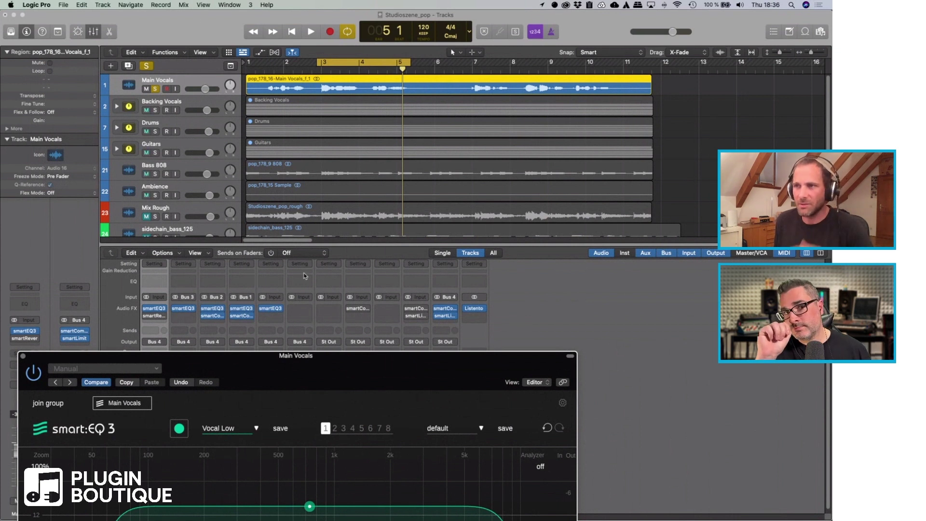
- Bring the plugin window back up and join Main Vocals to the Mix group with Guitars, Bass 808 and Backing Vocals
drag(307, 361, 303, 78)
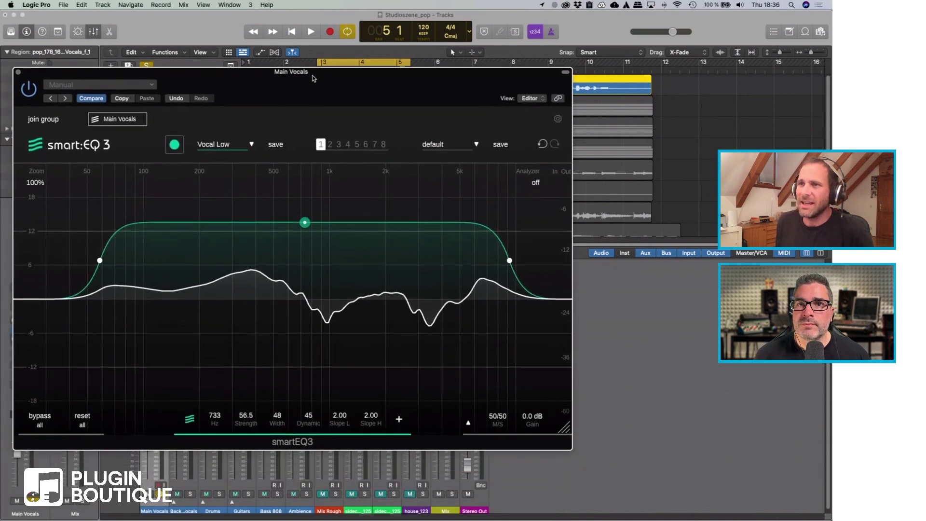
click(56, 120)
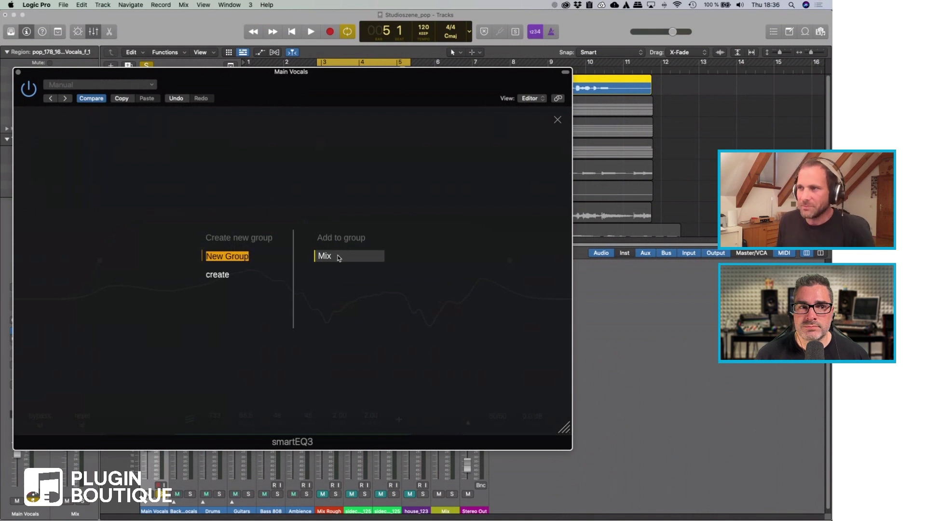
click(339, 256)
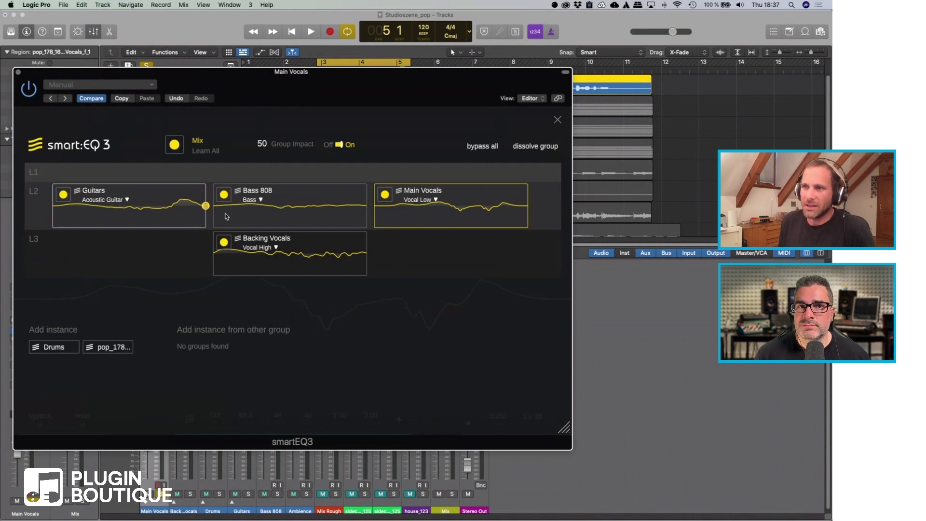
- Add Drums to the group and arrange layers: Main Vocals L1, Guitars/Backing Vocals L2, Drums/Bass 808 L3
drag(253, 80, 238, 96)
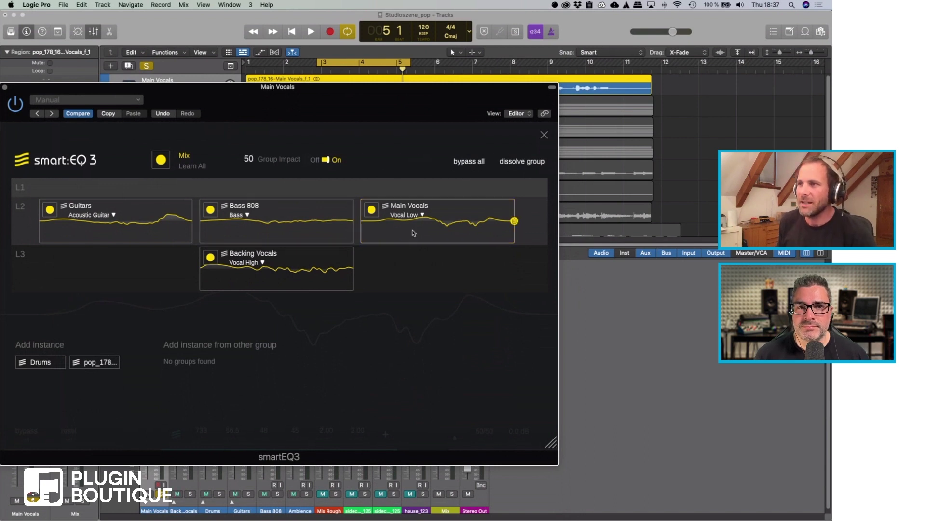
drag(413, 233, 314, 193)
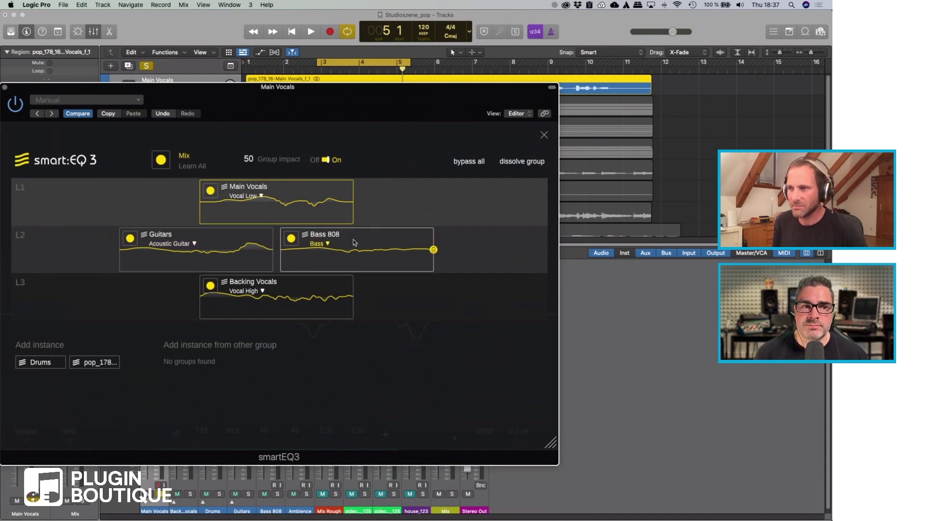
drag(57, 362, 199, 295)
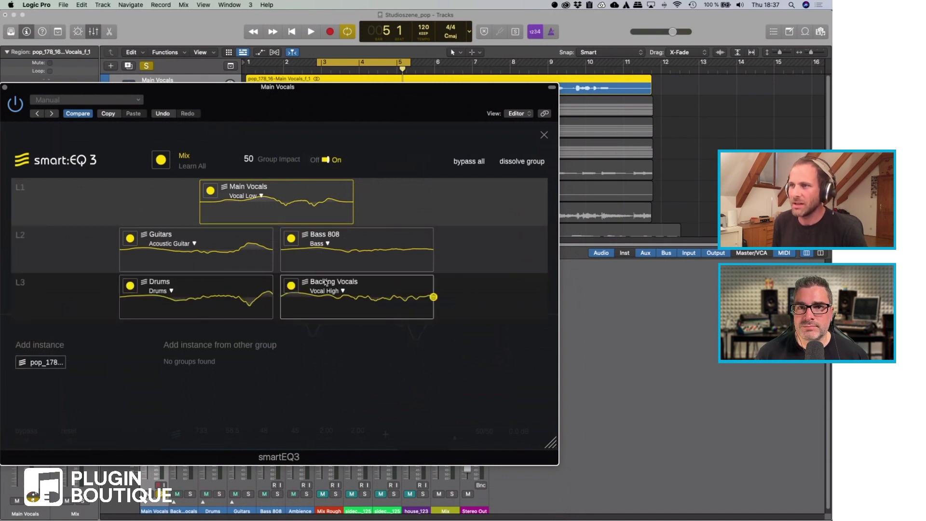
drag(382, 285, 379, 255)
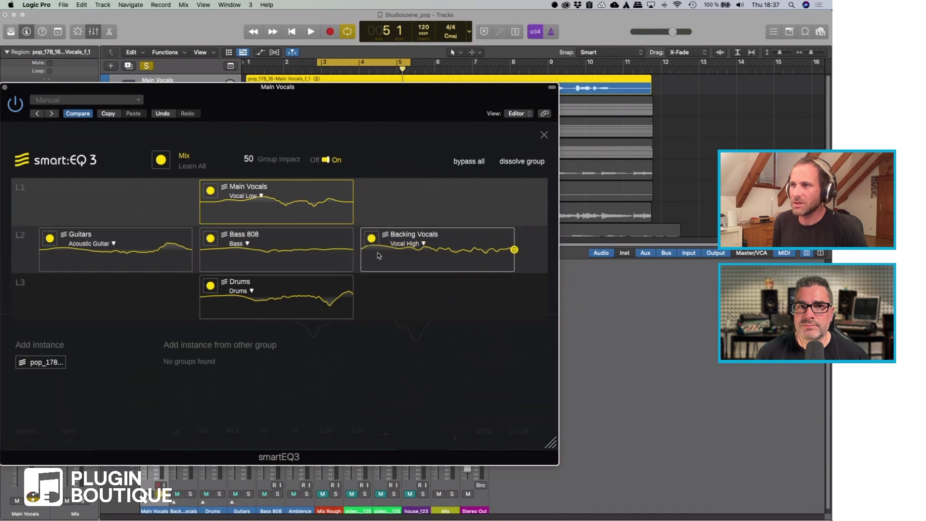
drag(279, 265, 212, 289)
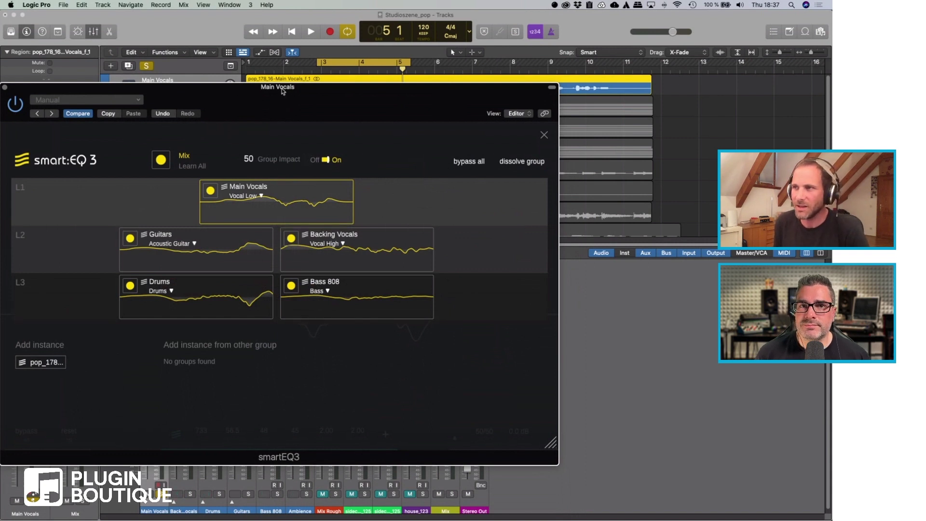
- Raise the Mix group's Group Impact from 50 up to 84
drag(283, 92, 291, 92)
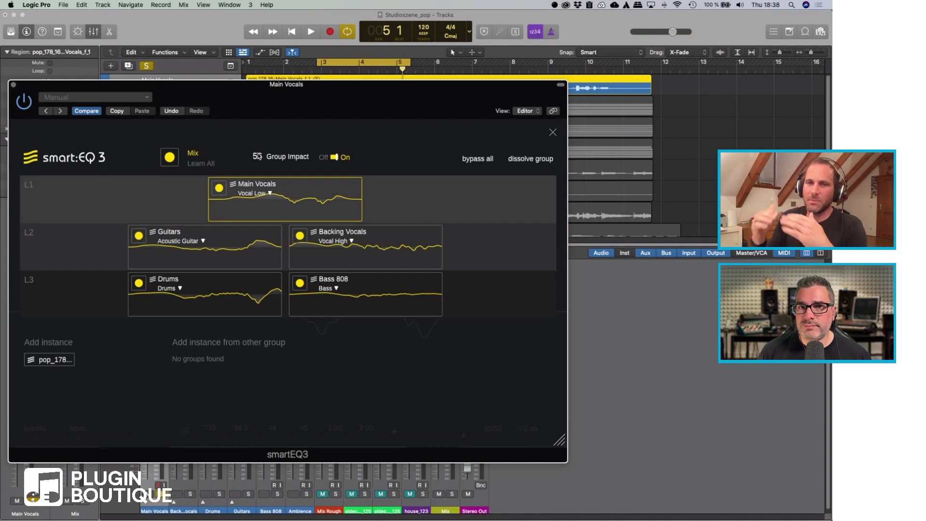
mouse_move(257, 156)
mouse_down()
mouse_move(254, 96)
mouse_move(261, 171)
mouse_up()
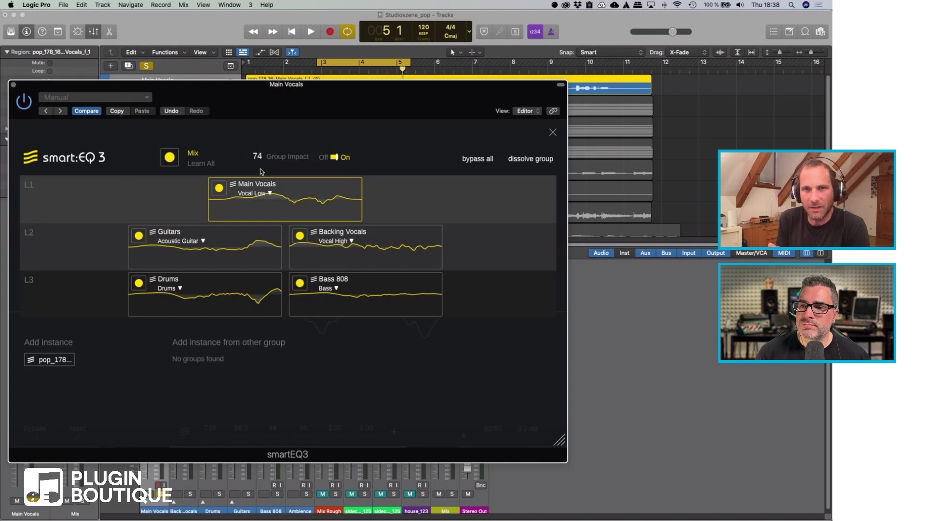
mouse_move(260, 171)
mouse_down()
mouse_move(261, 123)
mouse_move(256, 179)
mouse_move(253, 69)
mouse_move(254, 155)
mouse_up()
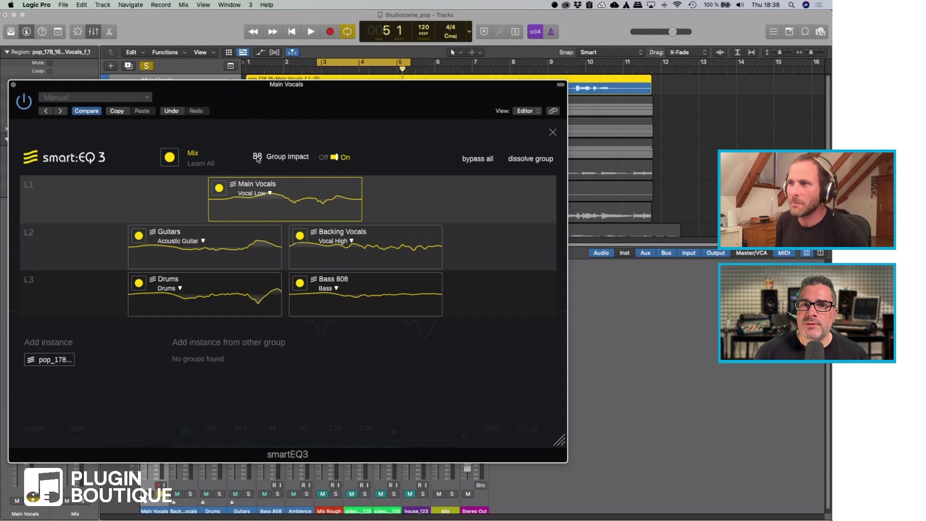
- Swap layers so Backing Vocals drops to L3 and Drums rises to L2
scroll(258, 160, down, 4)
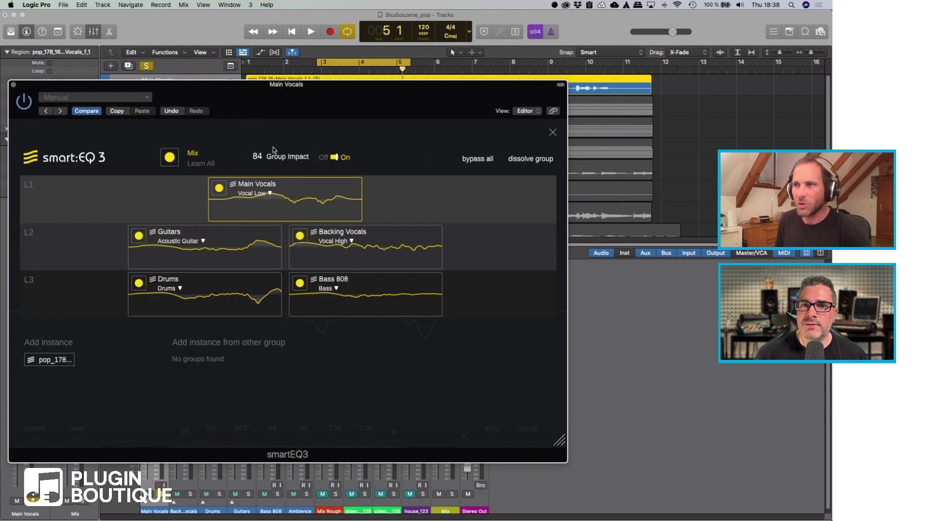
drag(340, 259, 240, 296)
drag(150, 306, 228, 240)
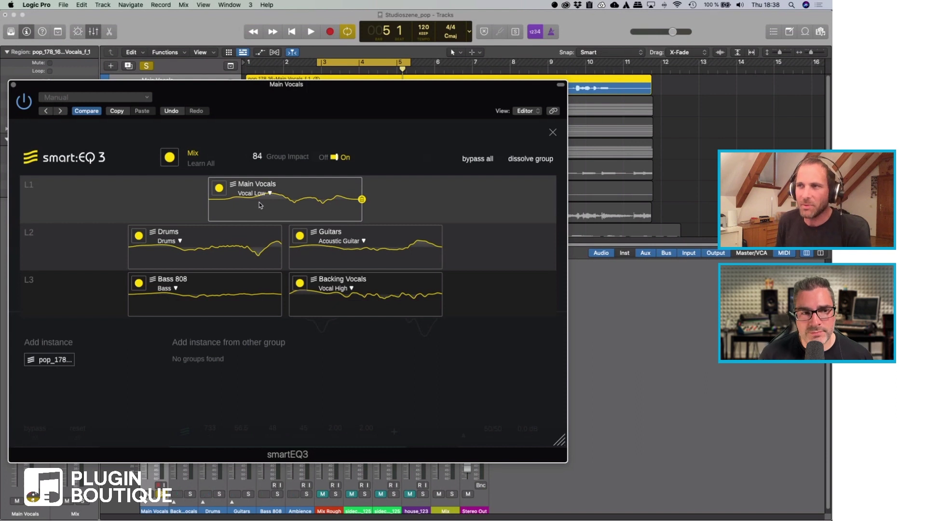
- Raise Group Impact to 150, turn off the track solo and start playback
drag(286, 111, 284, 102)
drag(254, 150, 256, 143)
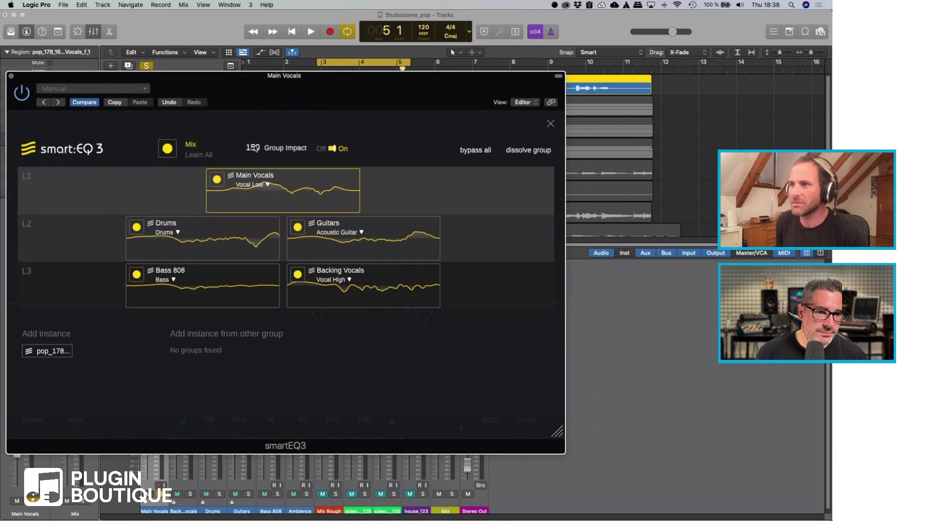
key(space)
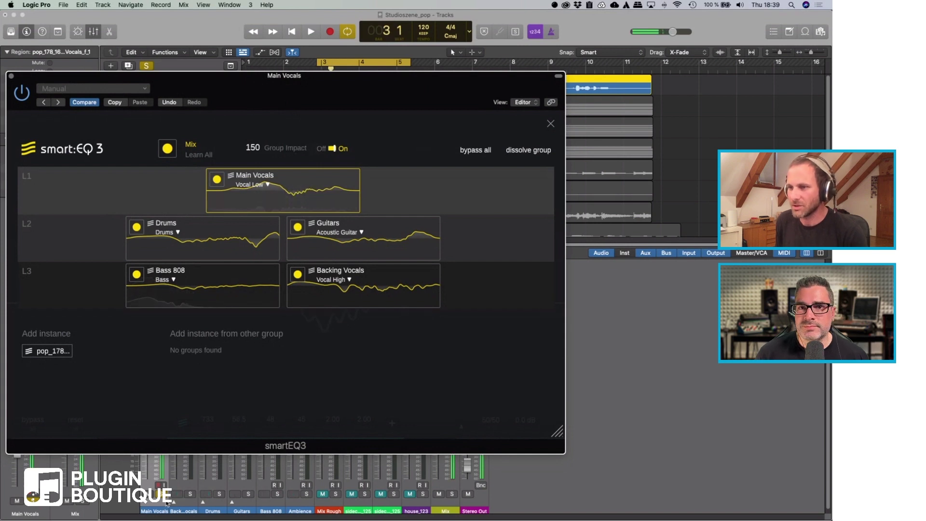
key(s)
key(space)
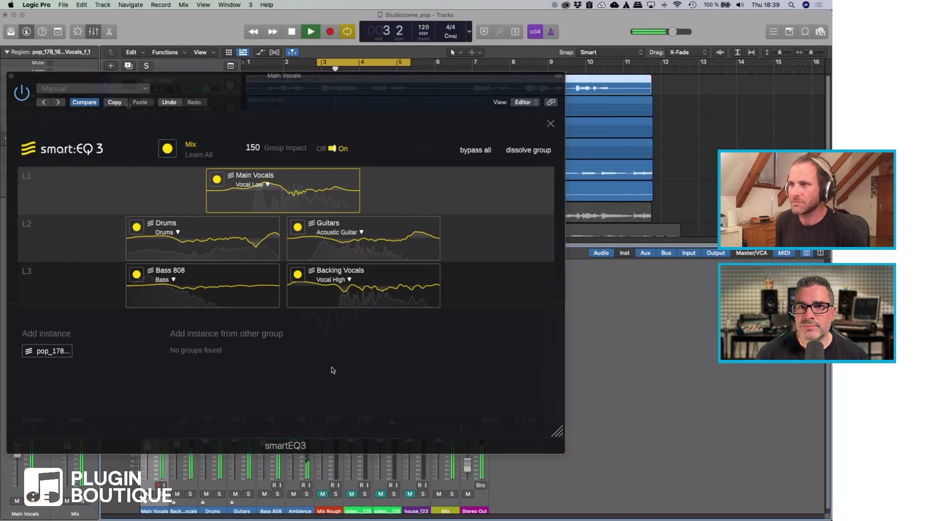
- Test Main Vocals on L3, stop playback, restore it to L1 with Backing Vocals on L3, then lower the window
mouse_move(281, 205)
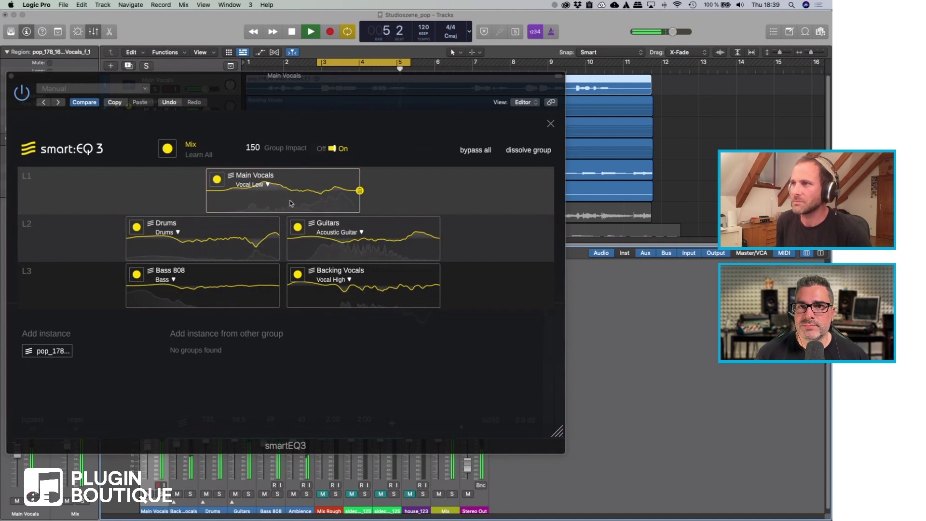
drag(290, 203, 312, 184)
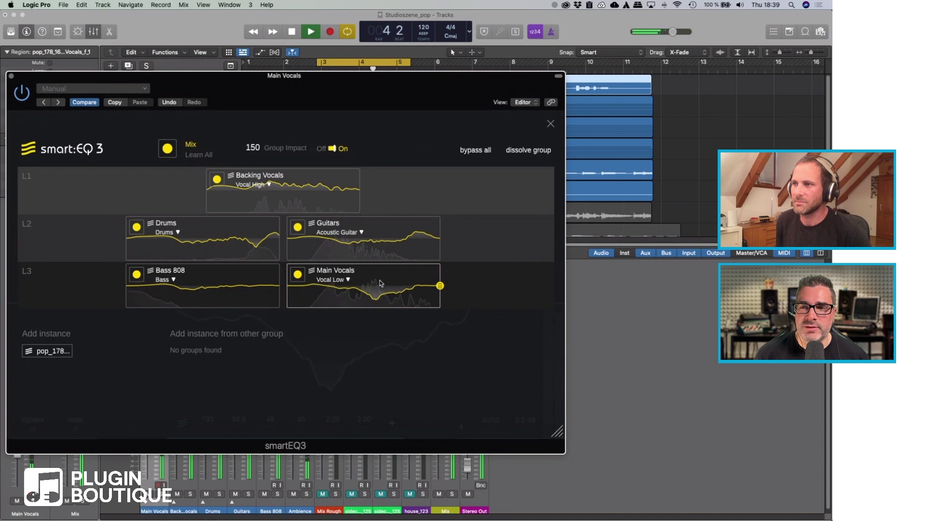
key(space)
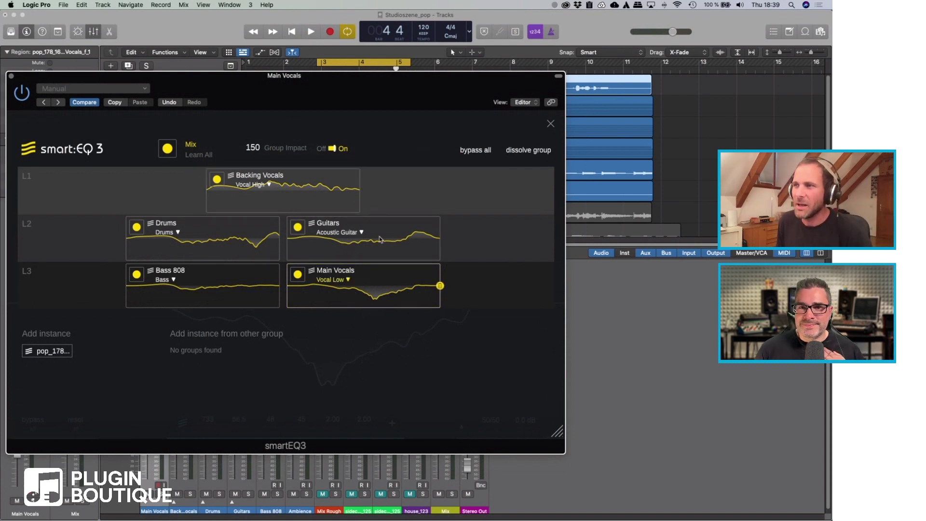
drag(352, 279, 398, 189)
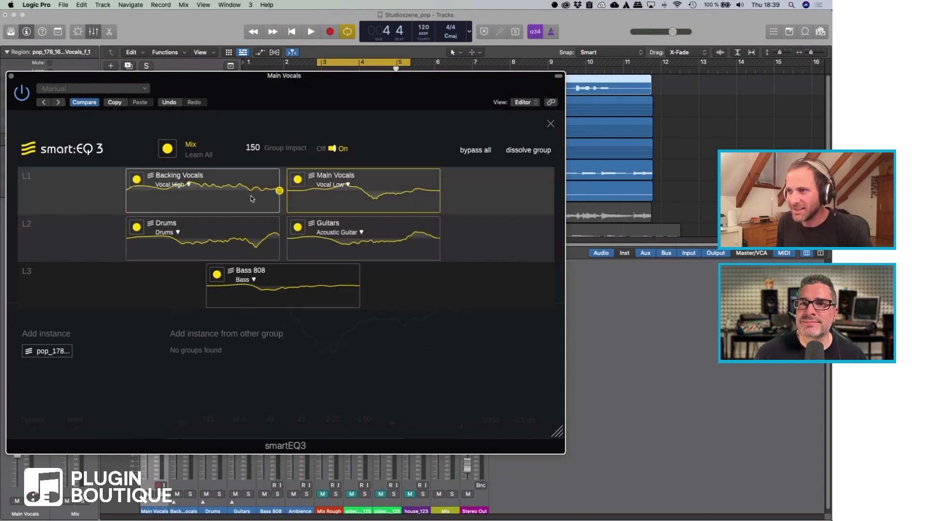
drag(249, 200, 219, 281)
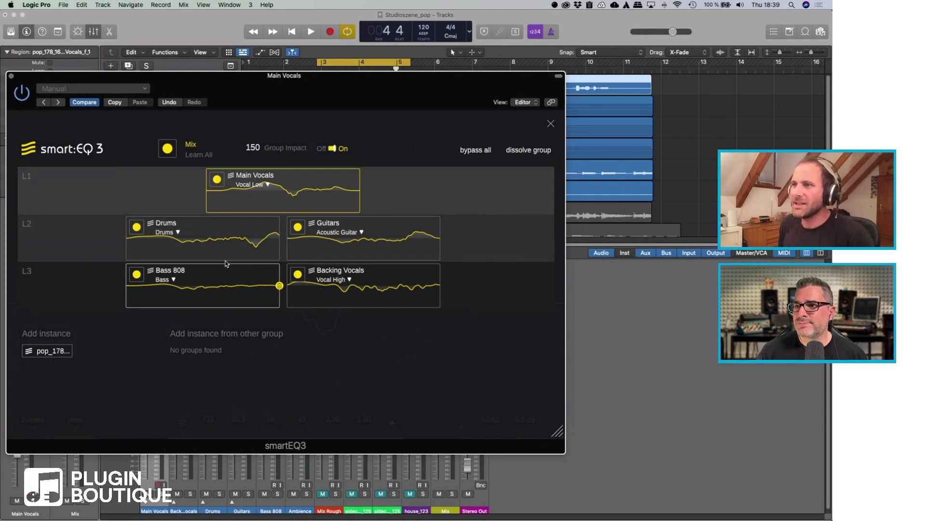
drag(324, 87, 345, 162)
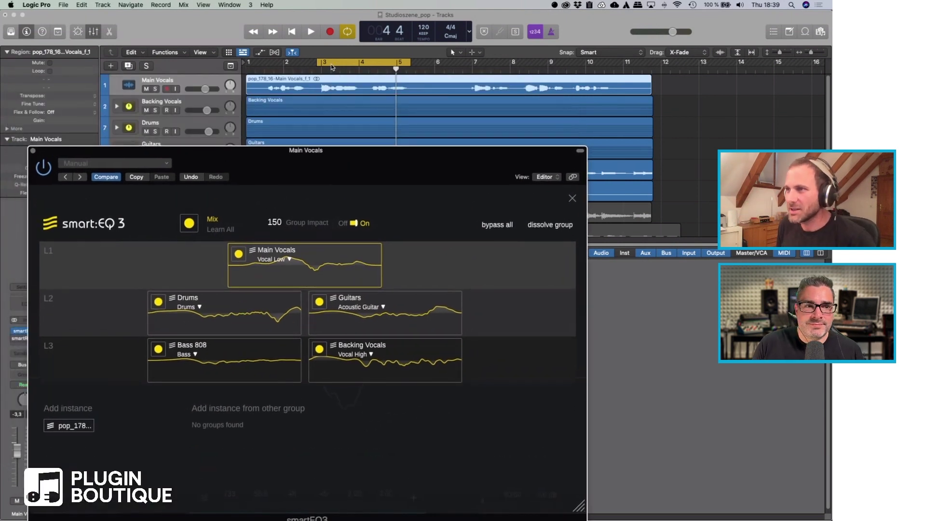
- Move the cycle region's start from bar 3 to about bar 1.5 and raise the plugin to show the mixer
drag(319, 62, 265, 61)
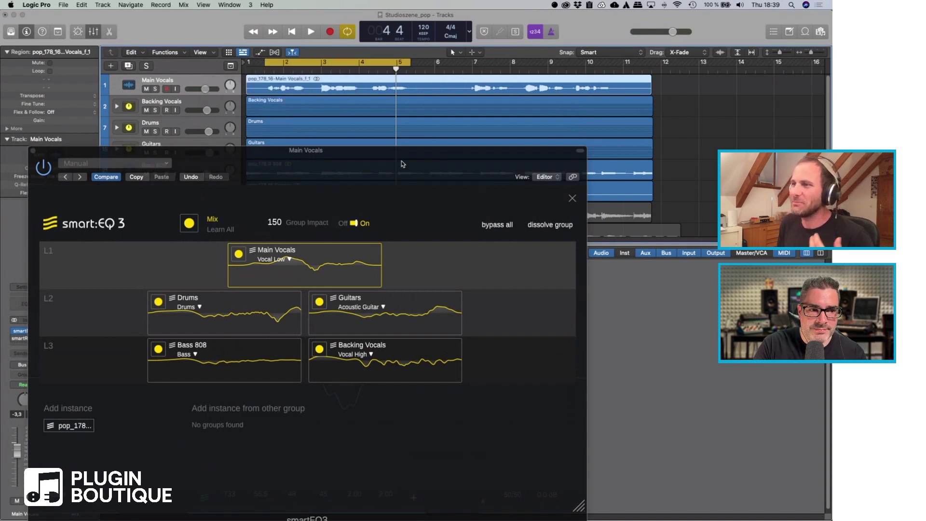
drag(397, 153, 381, 79)
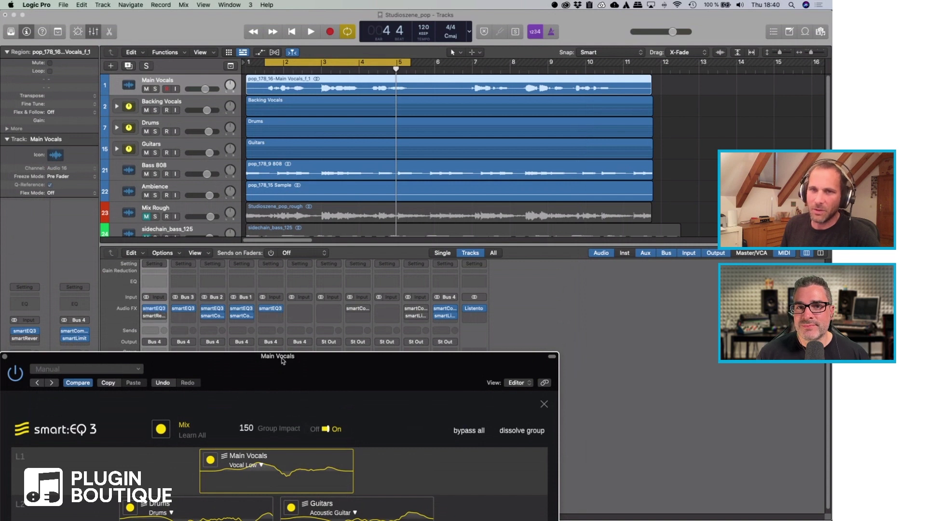
- Restore the full group overview and confirm the Drums instance keeps its Drums profile
drag(282, 360, 294, 105)
click(183, 259)
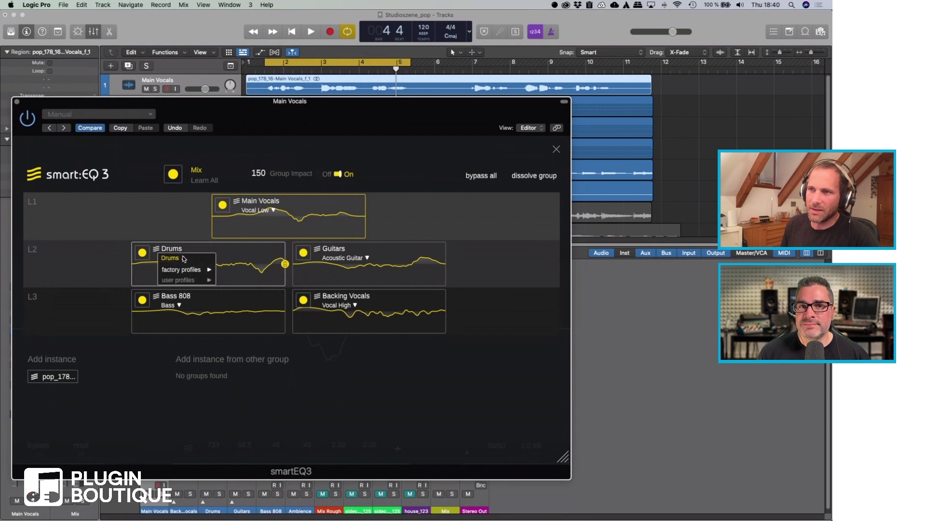
click(185, 258)
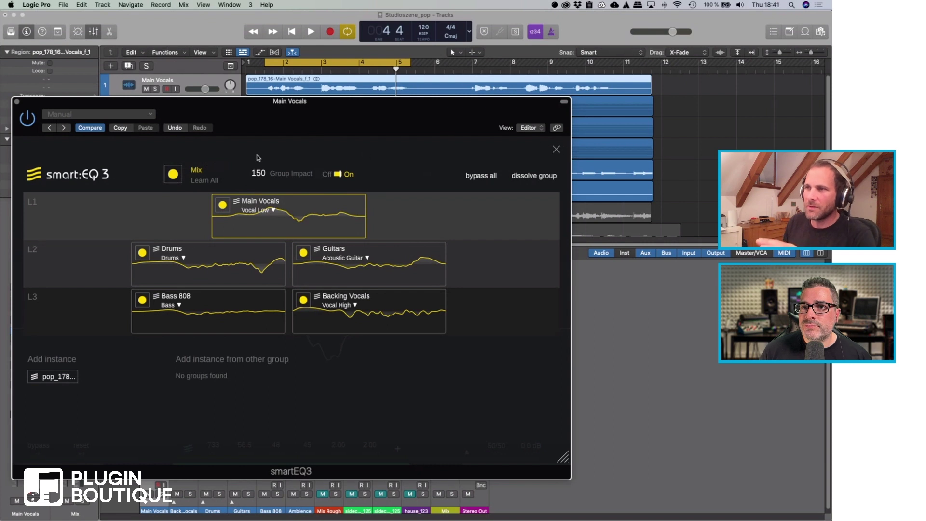
- Adjust Group Impact, leave the group overview, and change the Main Vocals EQ band's strength
drag(254, 169, 268, 180)
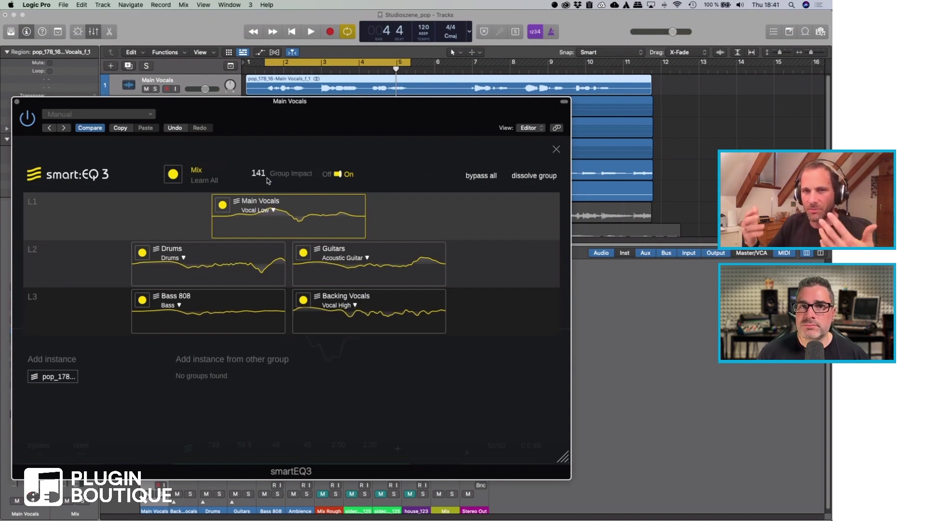
click(557, 149)
drag(304, 253, 319, 329)
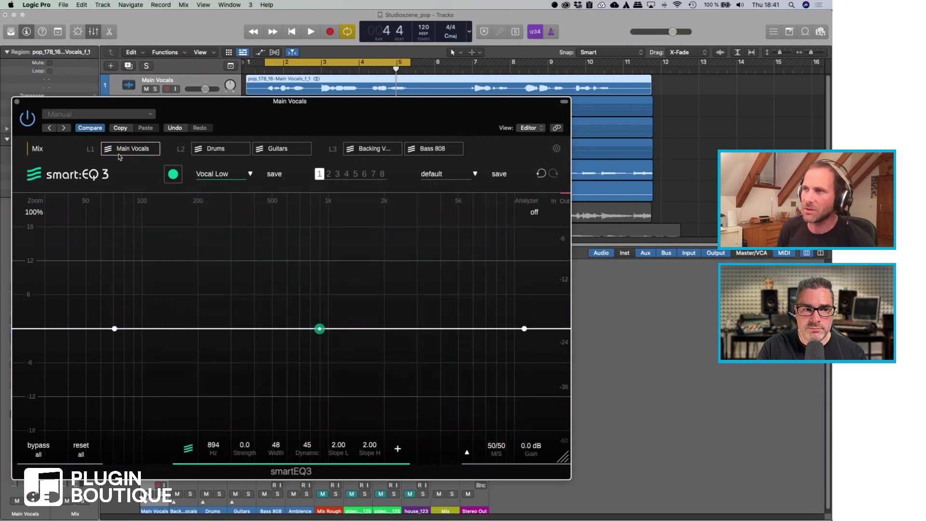
- Reopen the group to set Group Impact to 89, then raise the Main Vocals band to Strength 50 at 769 Hz
click(33, 154)
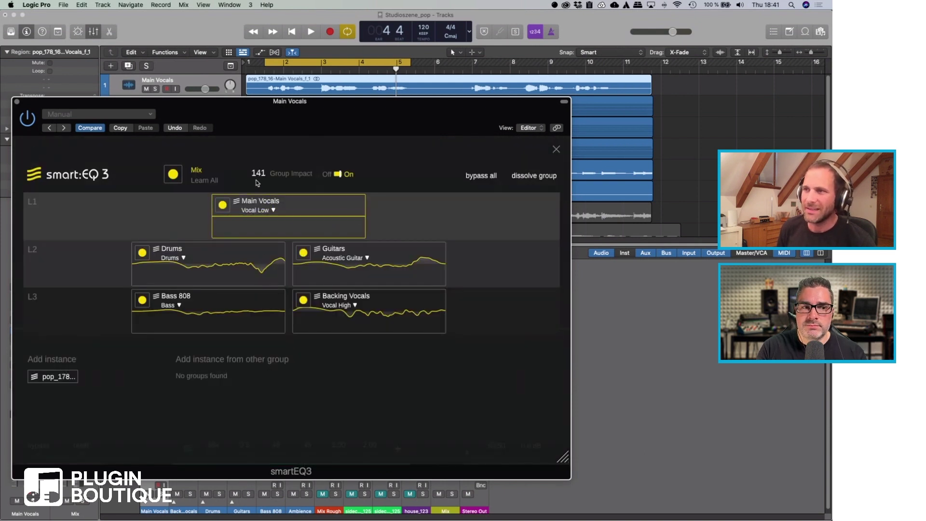
mouse_move(260, 173)
mouse_down()
mouse_move(256, 116)
mouse_move(252, 189)
mouse_up()
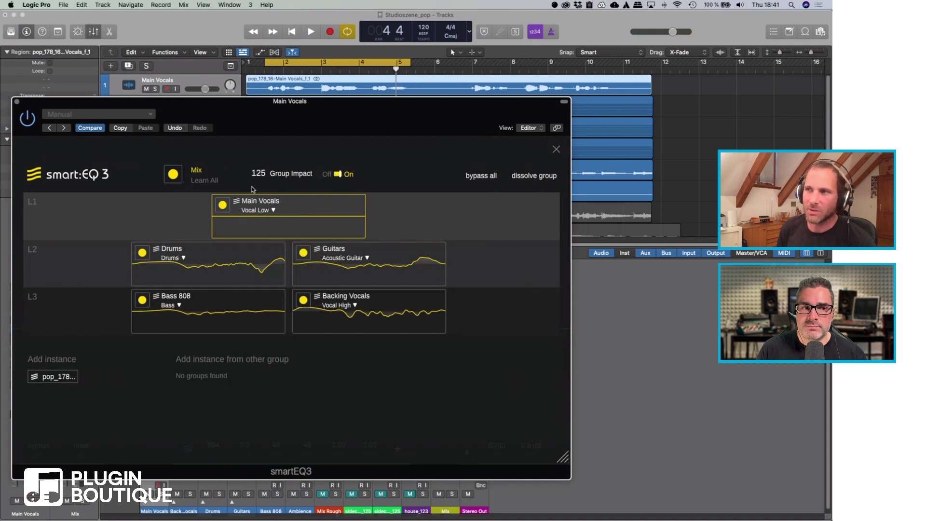
click(556, 149)
drag(320, 328, 309, 264)
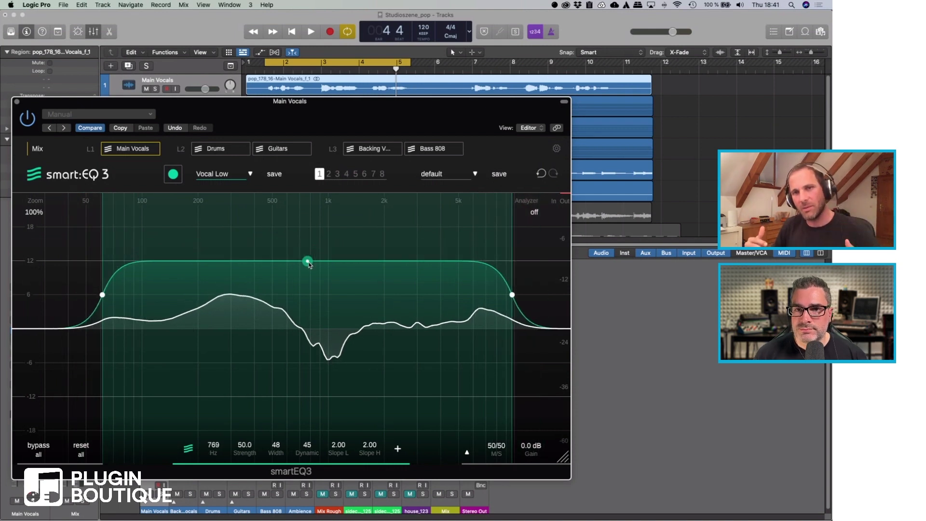